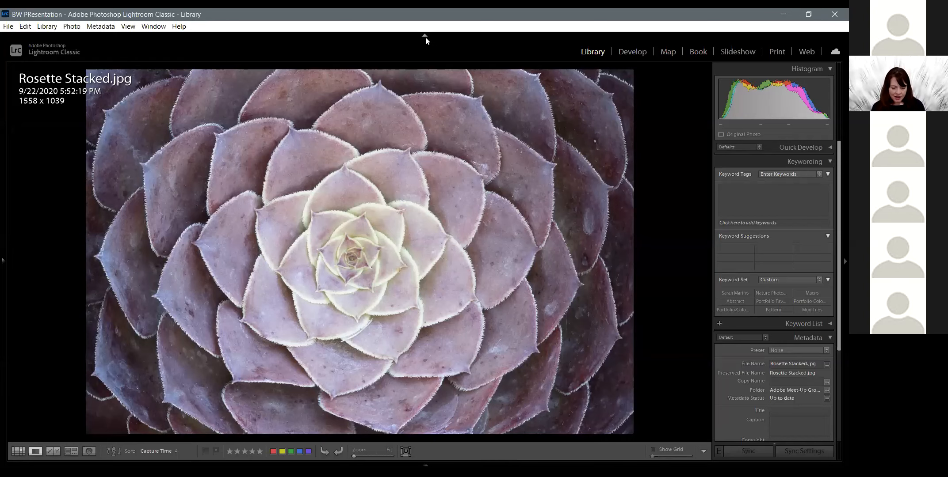
View Rosette PS Final.jpg, and open Rosette LR.jpg for editing in the Develop module
key("Right")
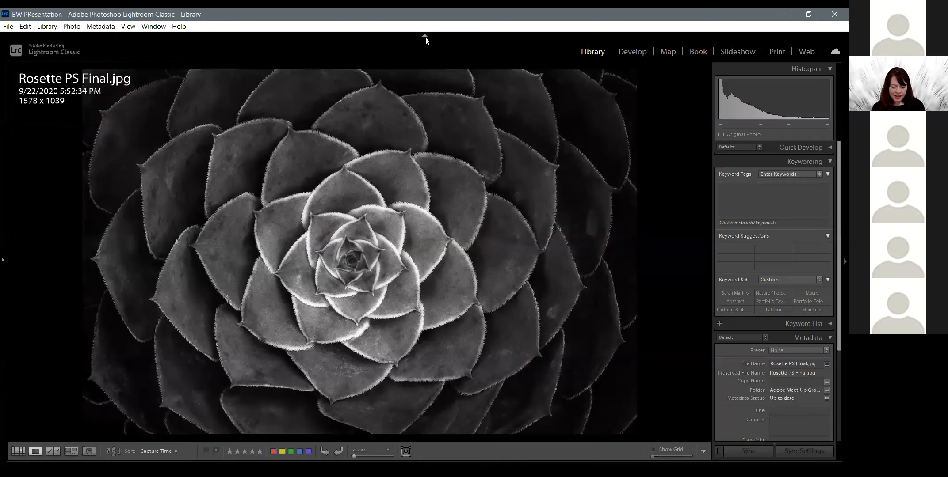
key("g")
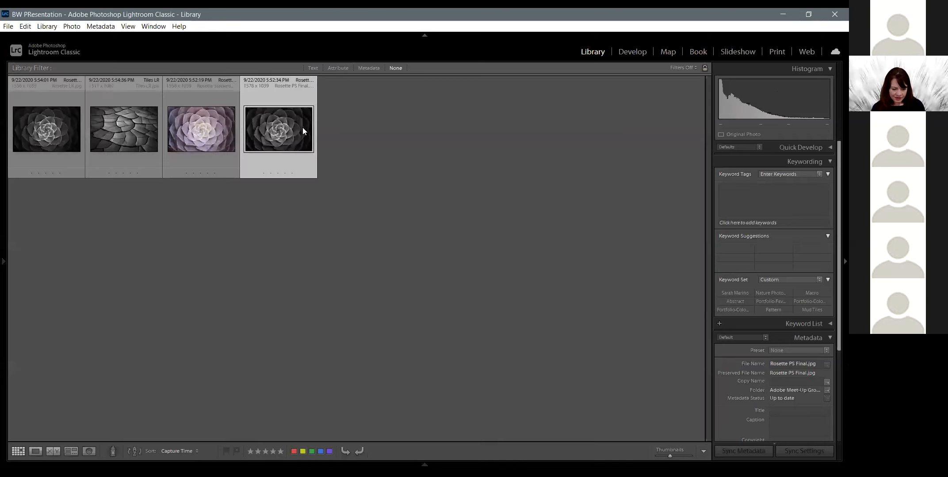
double_click(50, 132)
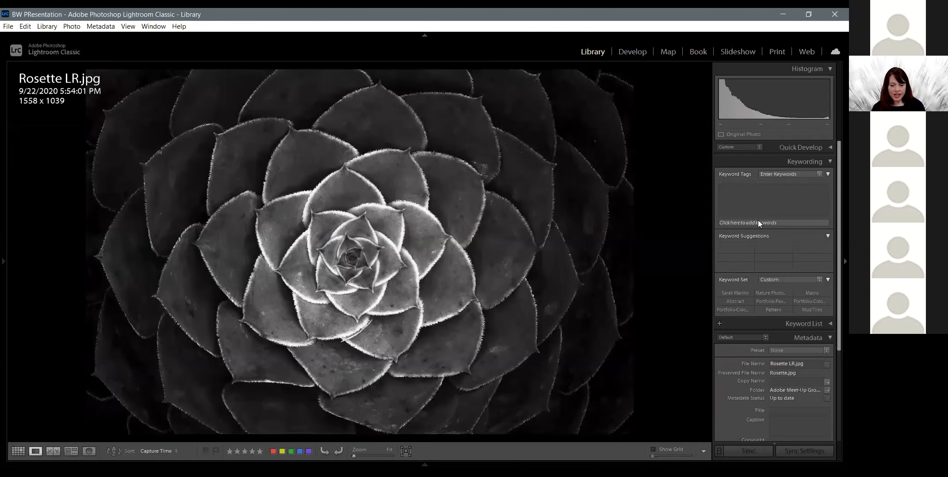
left_click(632, 52)
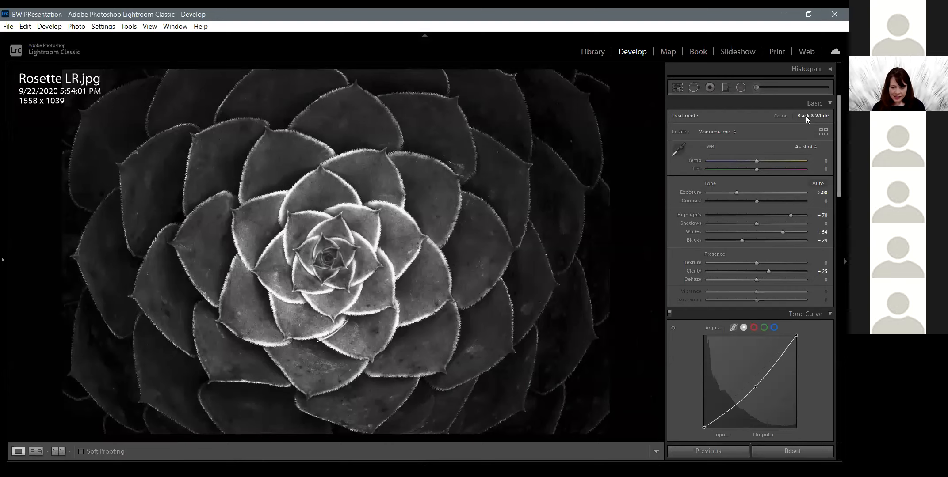
Preview the photo in color, return it to the Black & White treatment, and set the Exposure to −2.01
left_click(779, 116)
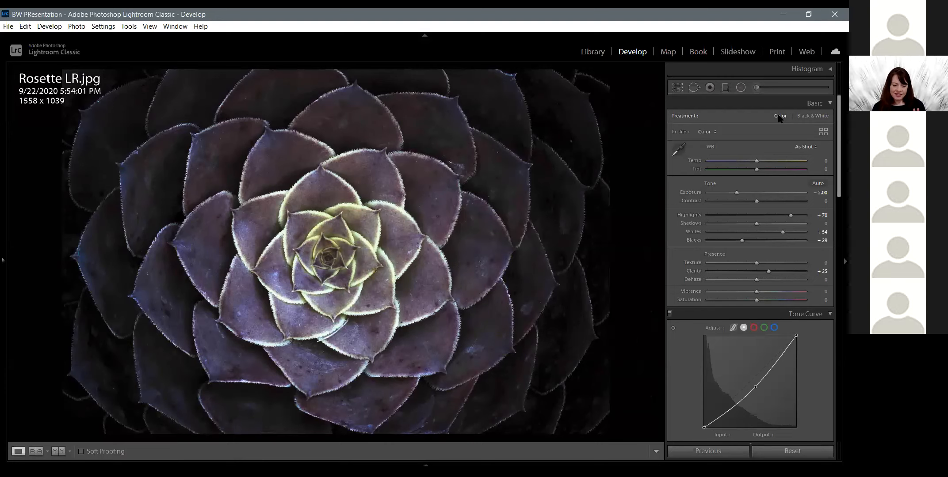
left_click(810, 115)
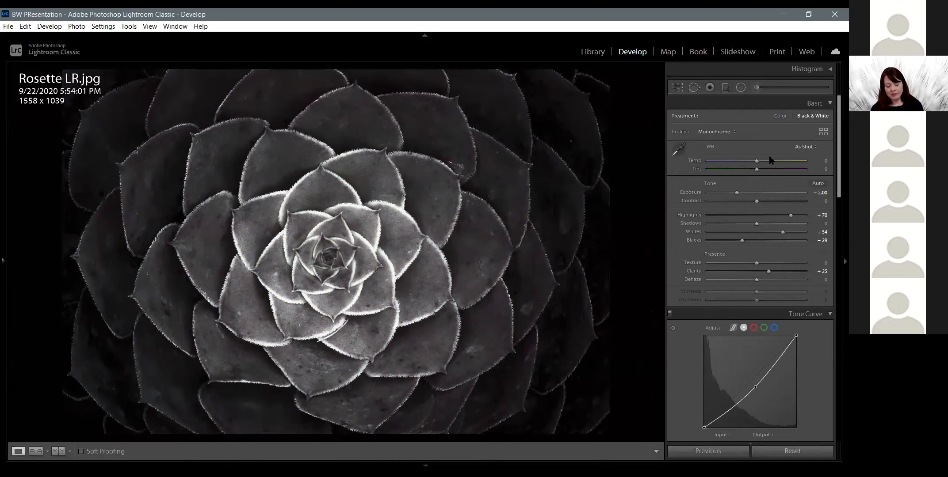
double_click(736, 193)
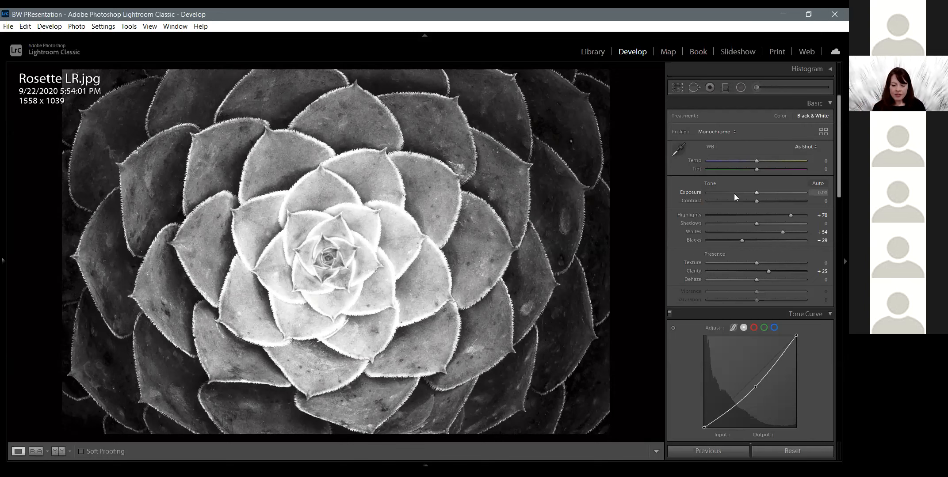
left_click(736, 193)
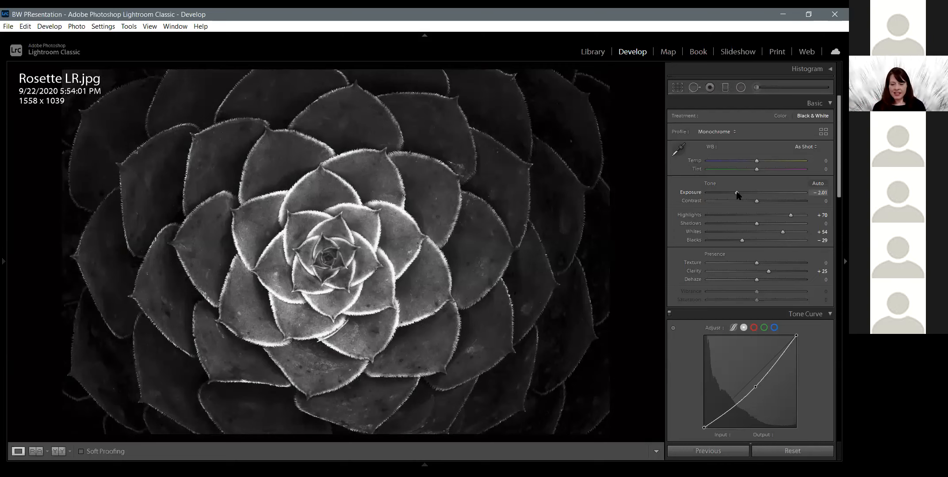
Reset Blacks, Whites and Highlights, and set Blacks to −45, Whites to +55 and Highlights to +63
double_click(742, 240)
double_click(782, 231)
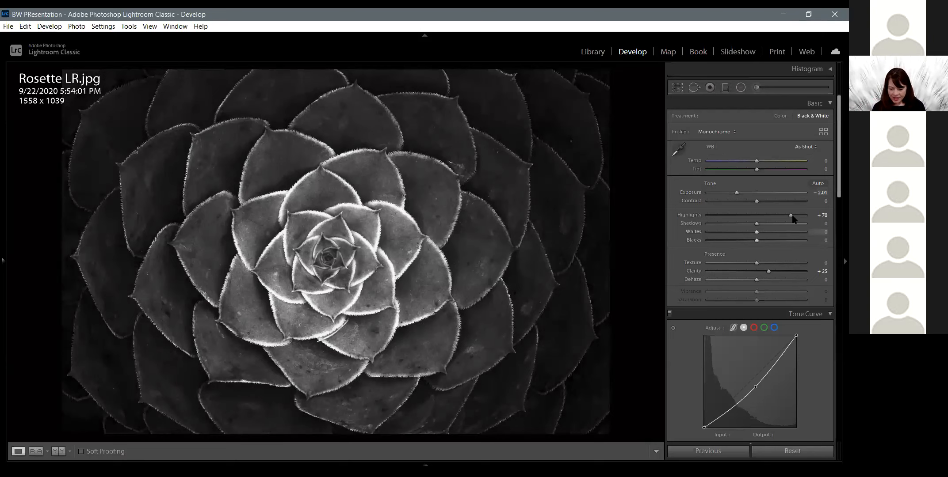
double_click(790, 215)
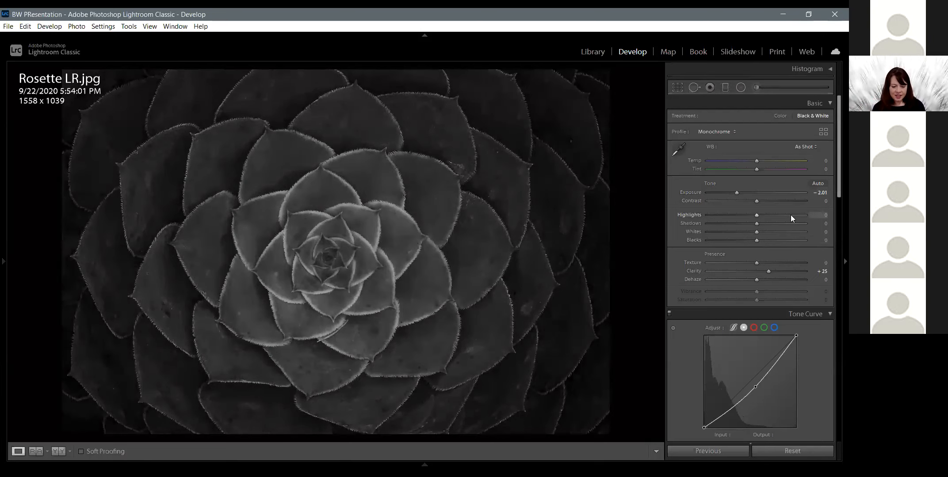
left_click(734, 240)
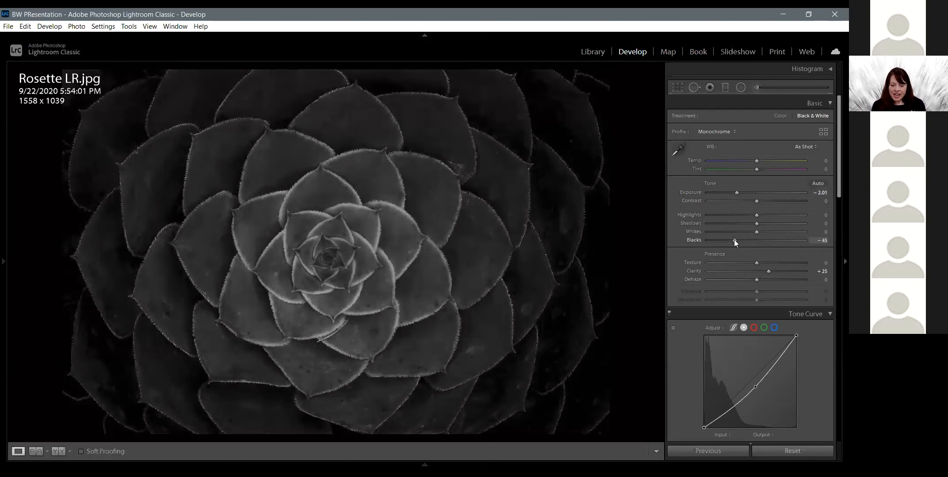
left_click(786, 232)
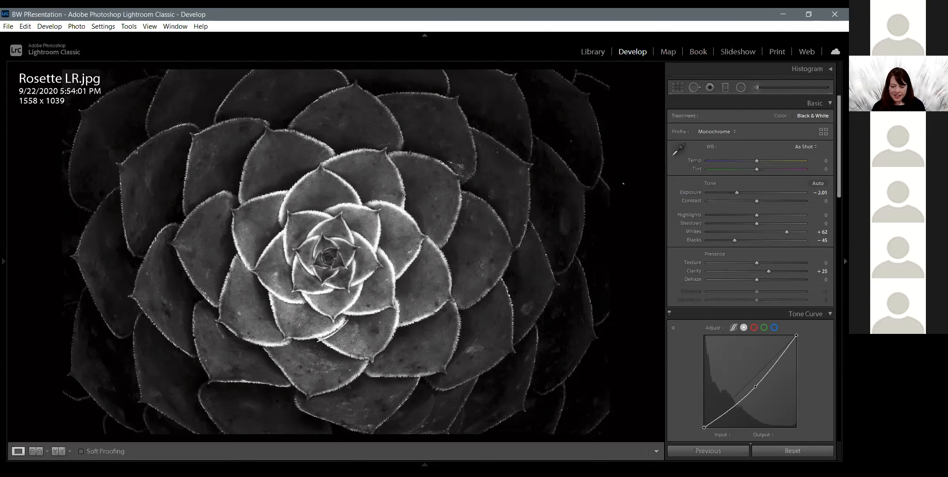
left_click(775, 231)
left_click_drag(779, 232, 782, 231)
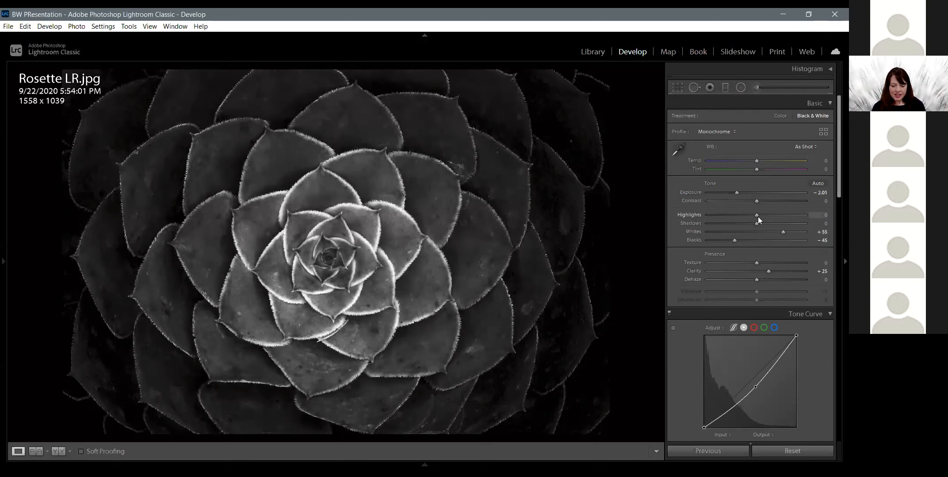
left_click_drag(766, 215, 794, 214)
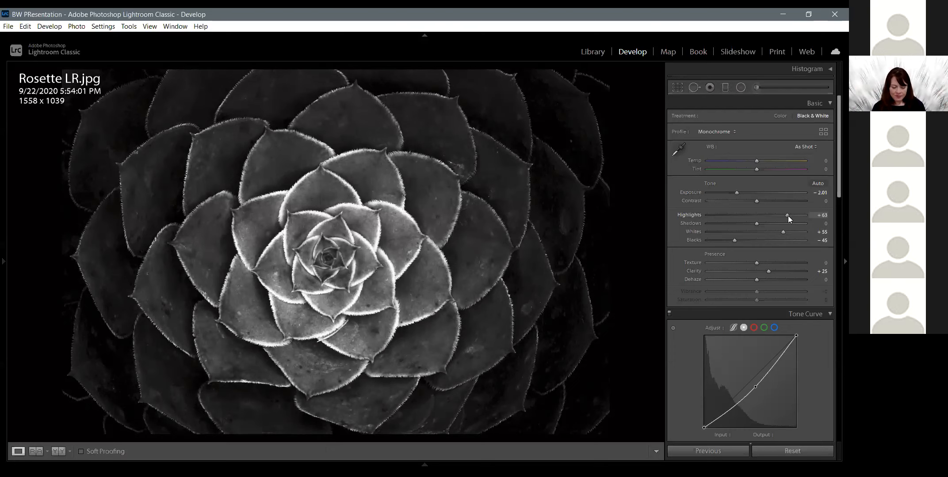
Reset the Clarity, try strong values such as +89 and +80, and settle on +32
double_click(769, 272)
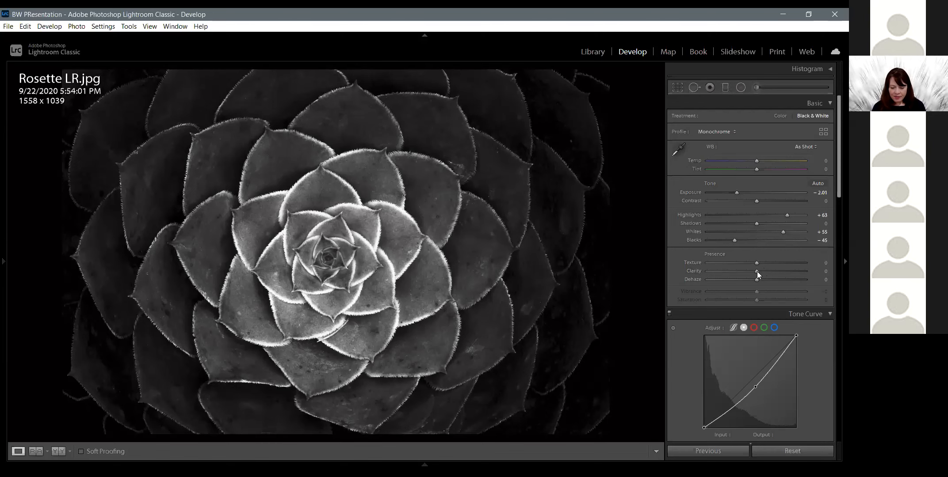
left_click(803, 276)
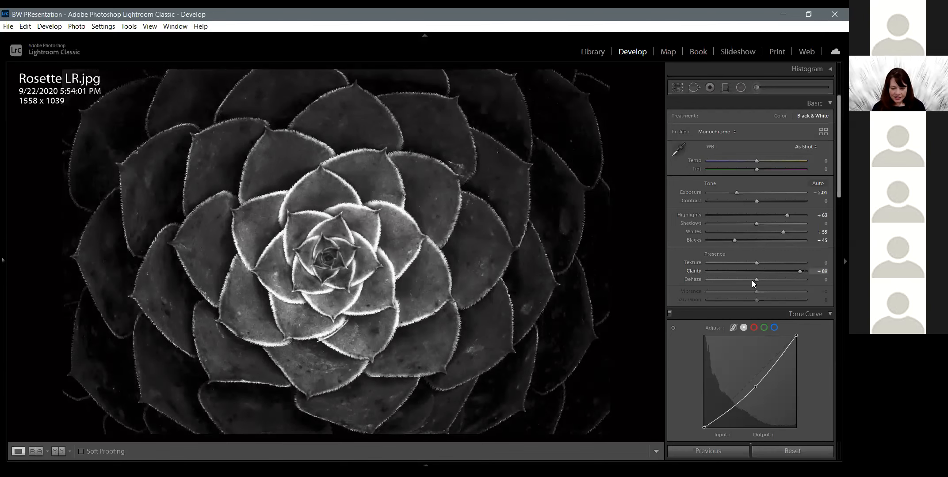
left_click_drag(745, 282, 778, 284)
left_click(796, 283)
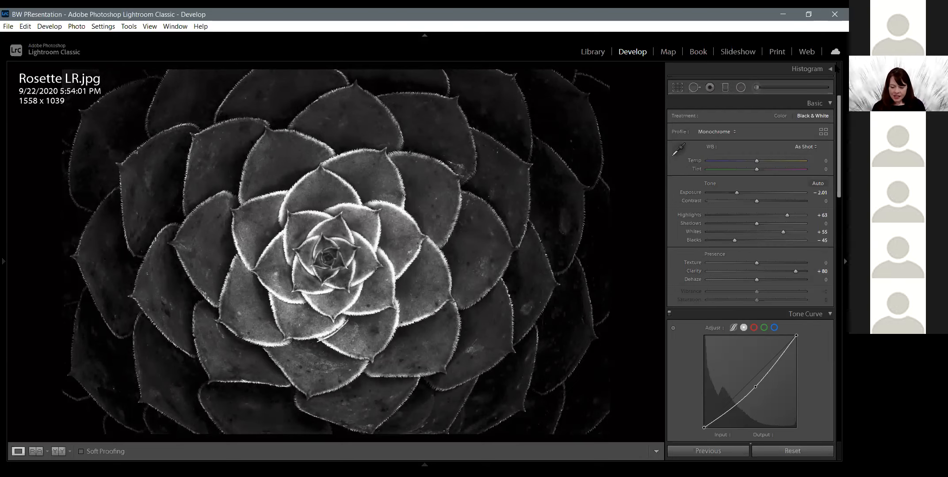
left_click_drag(773, 271, 771, 271)
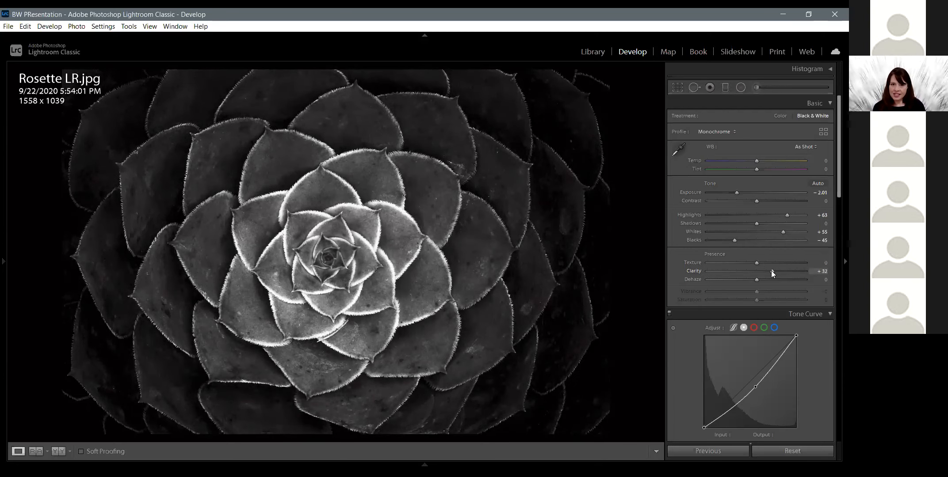
Adjust the midpoint of the tone curve to input 142 and output 118, keeping a slight darkening of the midtones
left_click(754, 388)
left_click_drag(746, 375, 756, 384)
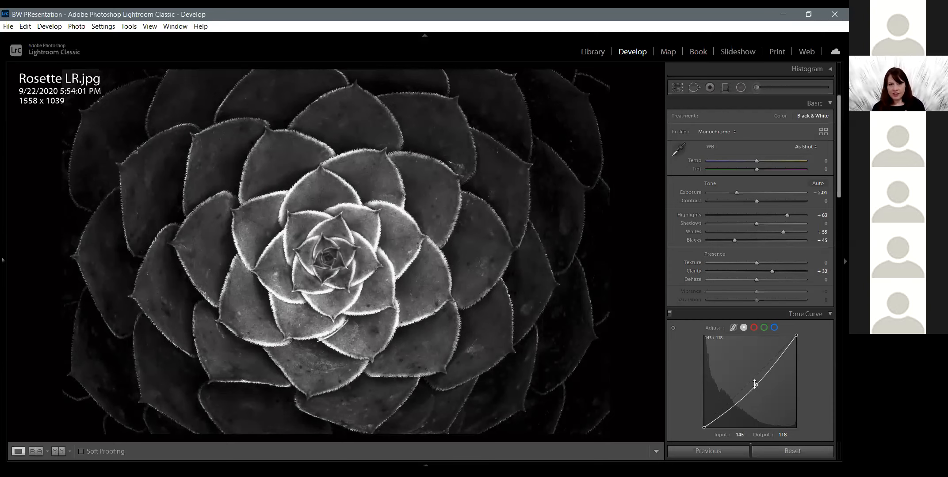
left_click_drag(754, 384, 755, 386)
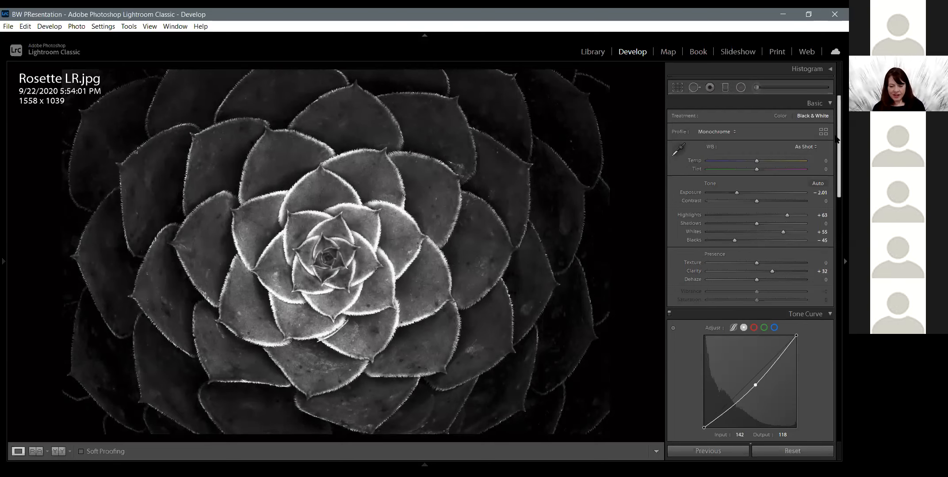
Reset the post-crop vignetting amount and set it to −25 to darken the photo's edges
left_click_drag(835, 181, 836, 231)
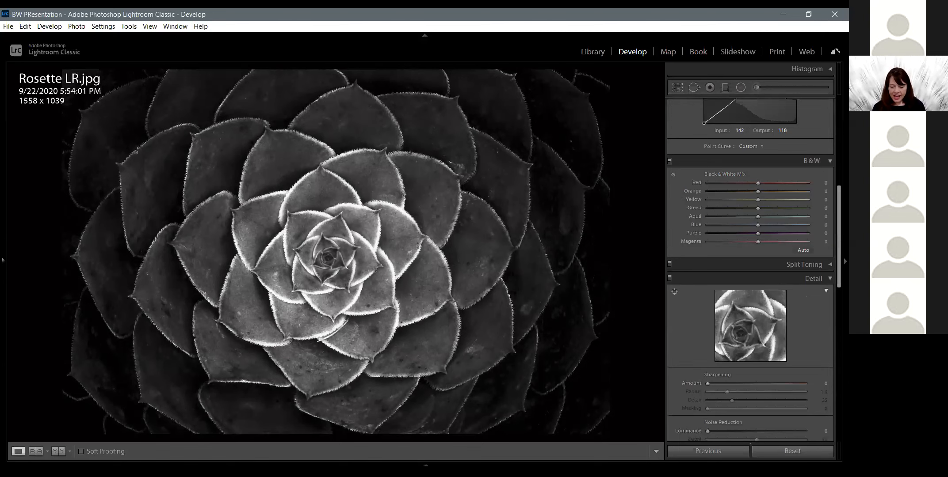
left_click_drag(837, 202, 834, 388)
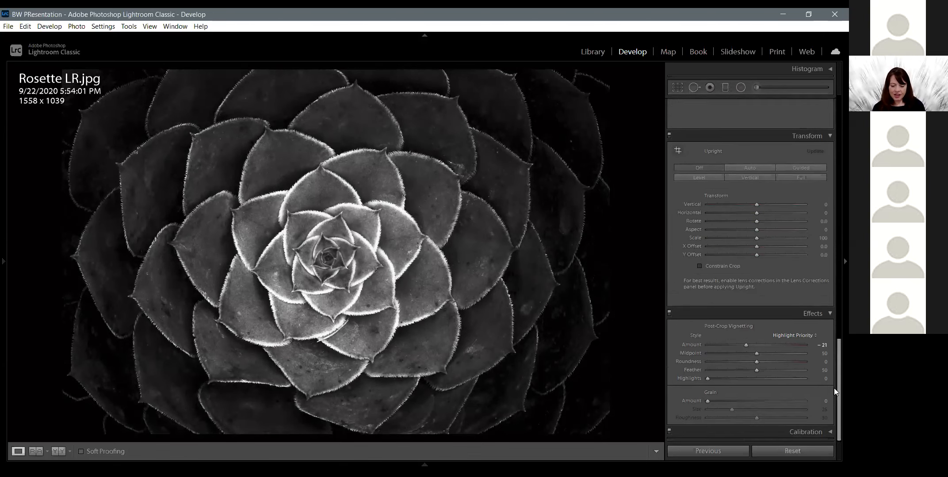
double_click(746, 346)
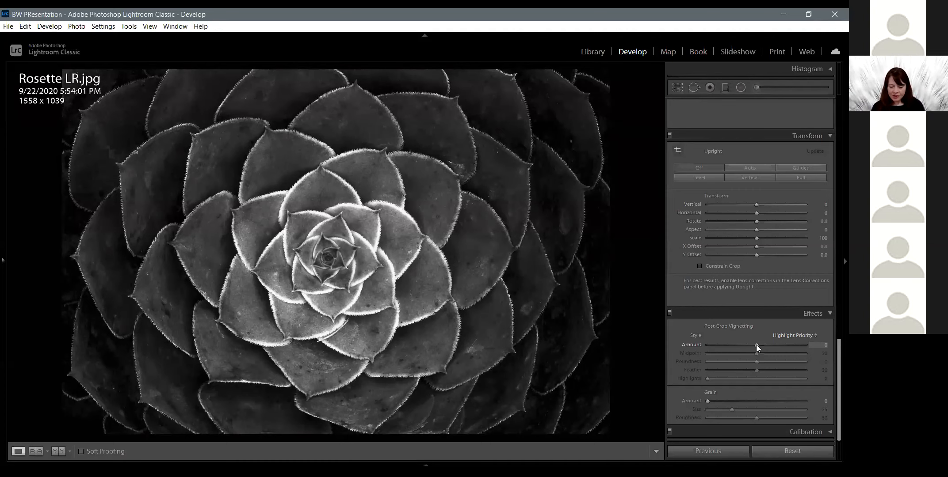
left_click_drag(762, 345, 746, 342)
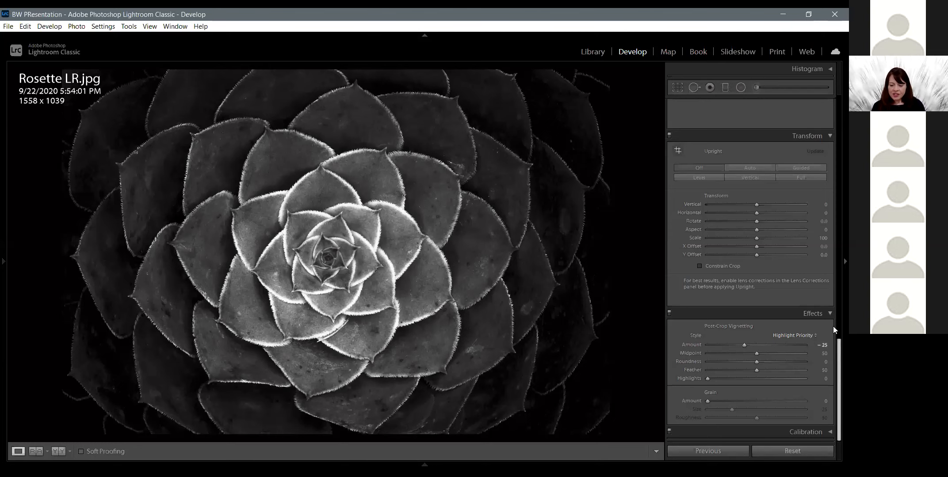
Compare Rosette LR.jpg and Rosette PS Final.jpg side by side in the Library's Survey view
scroll(833, 327, "up", 10)
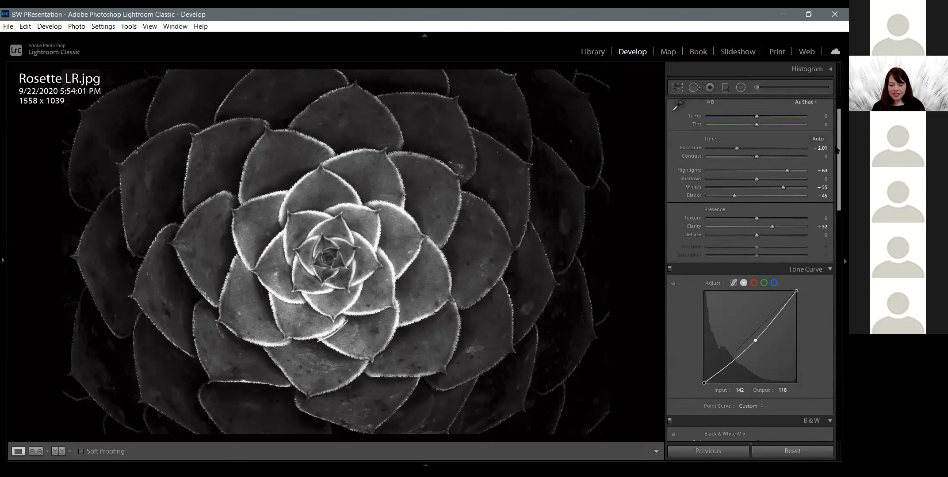
scroll(836, 117, "up", 2)
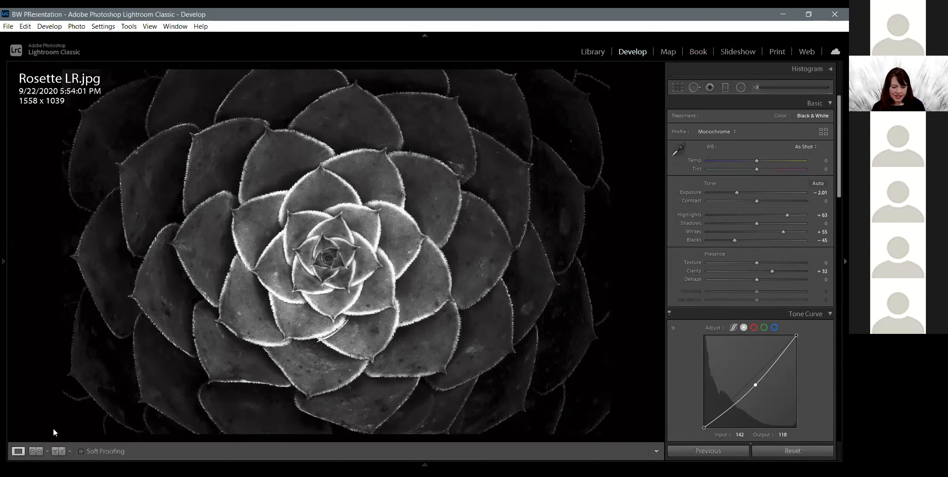
key("g")
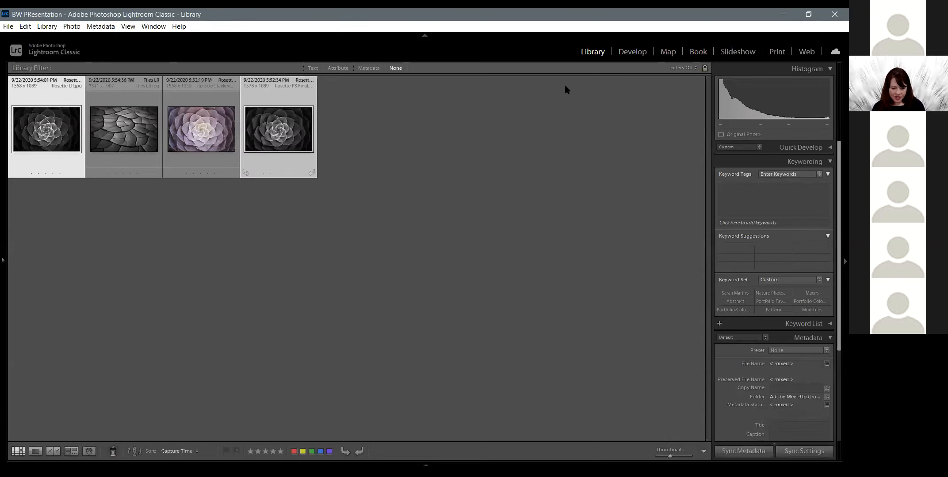
key("n")
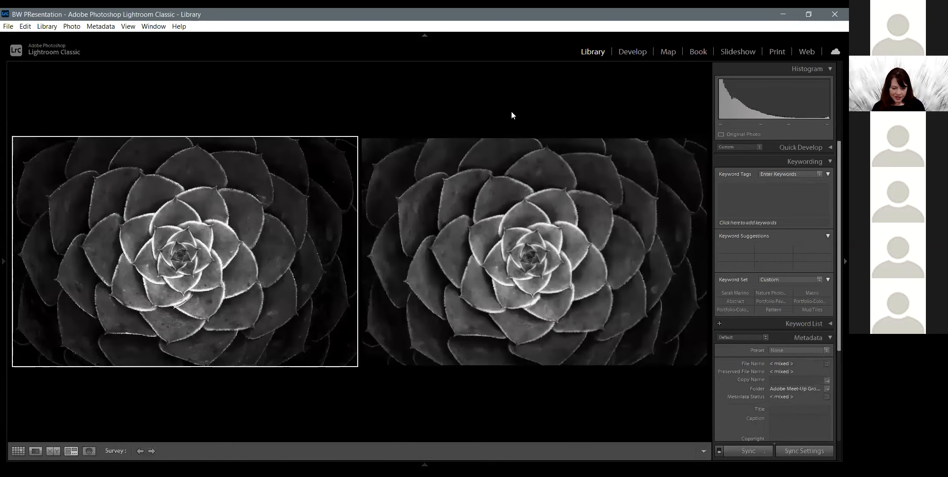